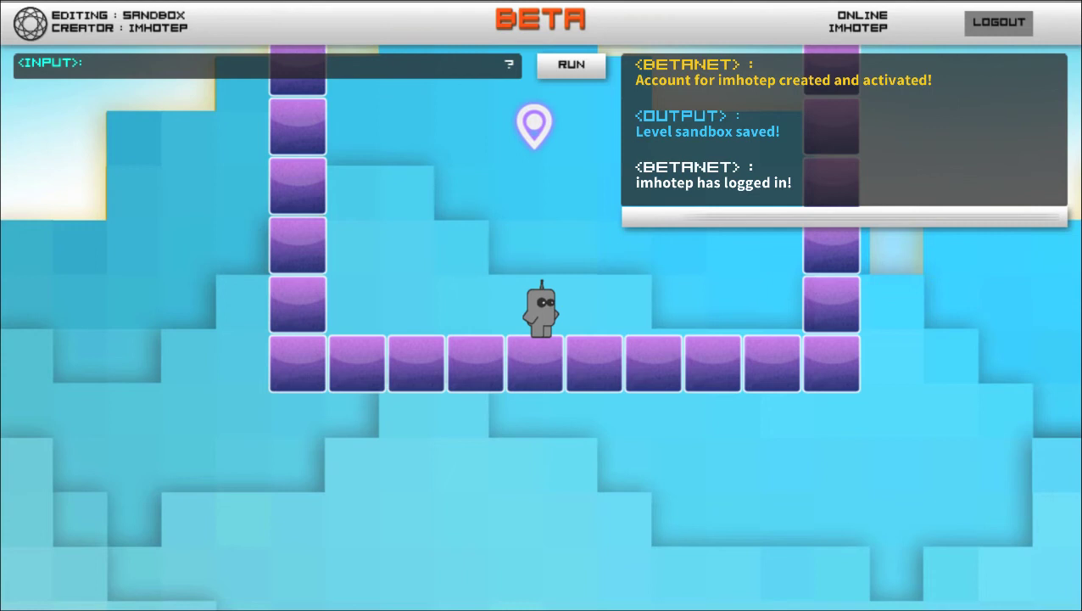
Create a new level named testA.
{"action": "key", "text": "Escape"}
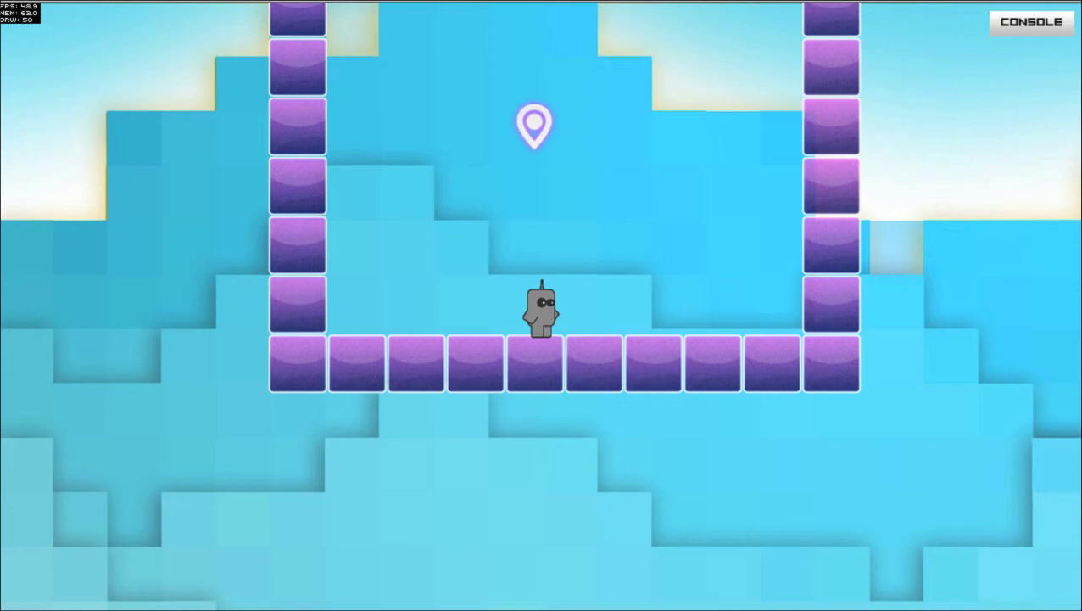
{"action": "key", "text": "grave"}
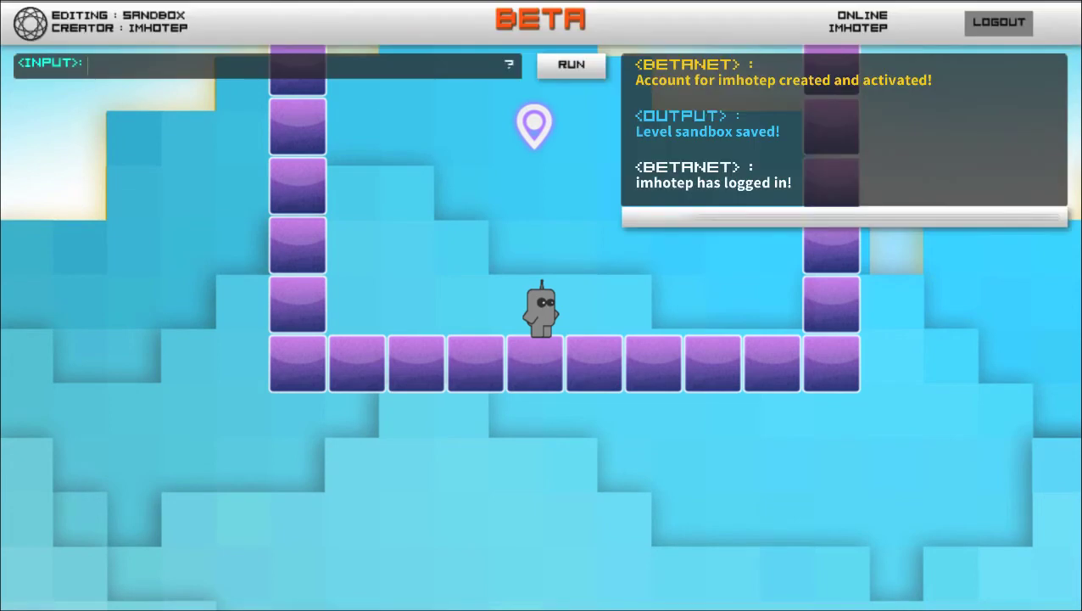
{"action": "type", "text": "level create"}
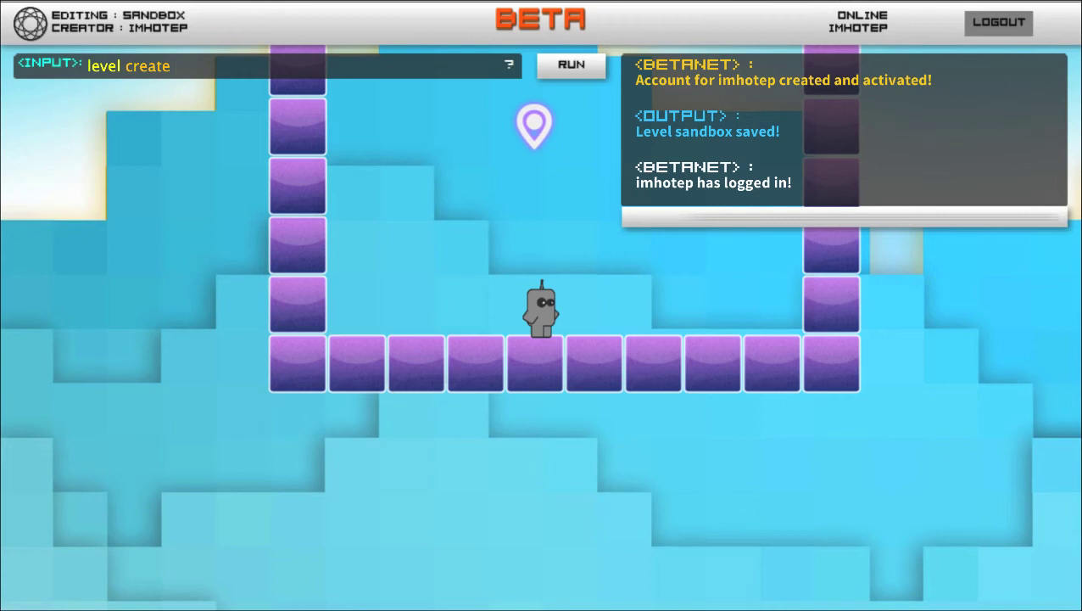
{"action": "type", "text": " testA"}
{"action": "key", "text": "Return"}
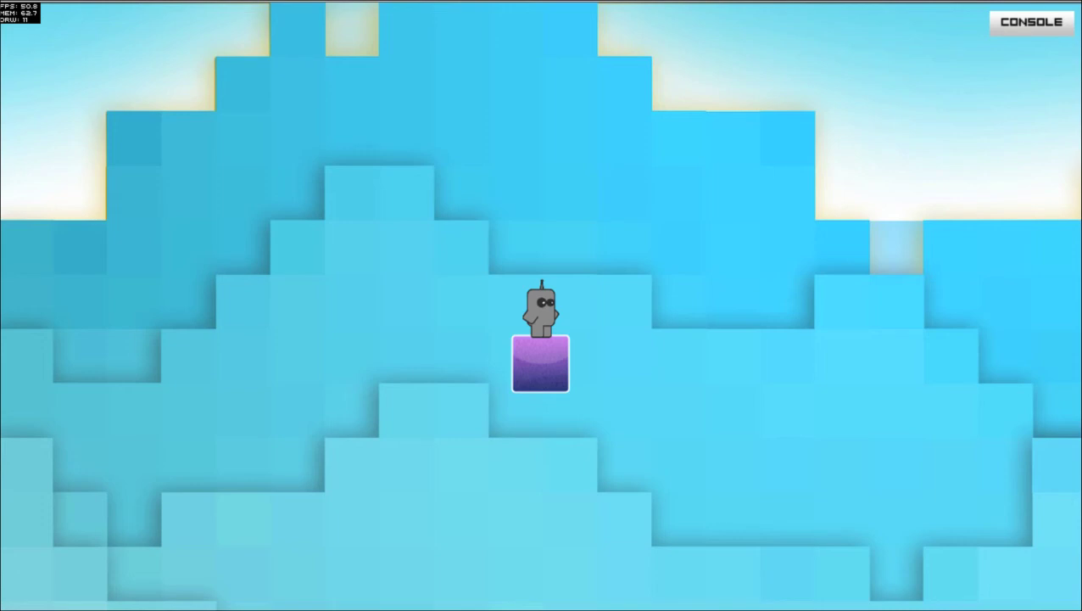
Add a platform at x:1 y:10 beside the starting block and walk the robot across it.
{"action": "key", "text": "grave"}
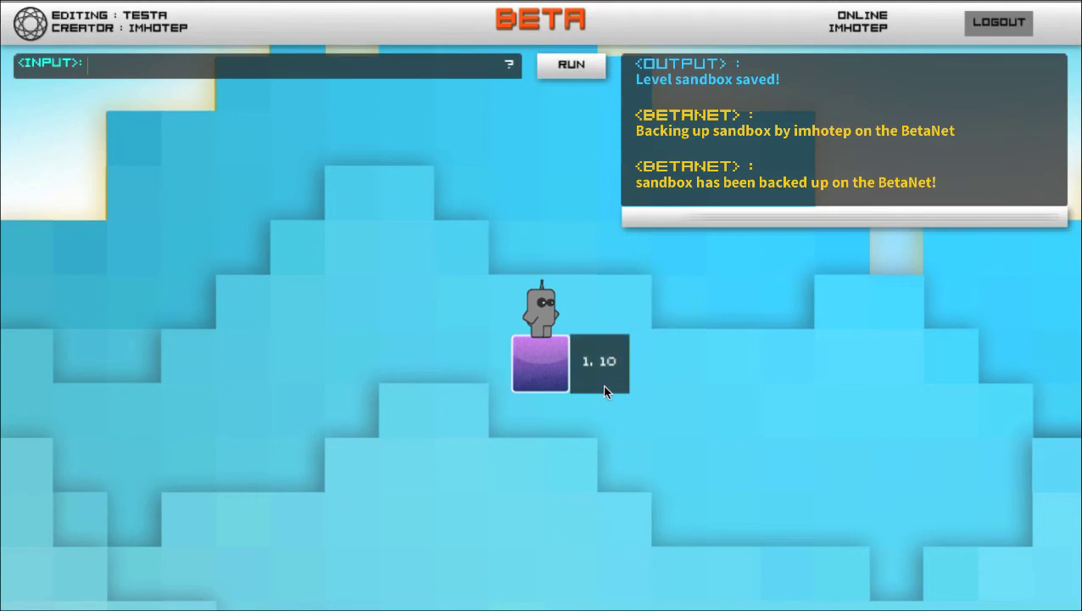
{"action": "type", "text": "add platform"}
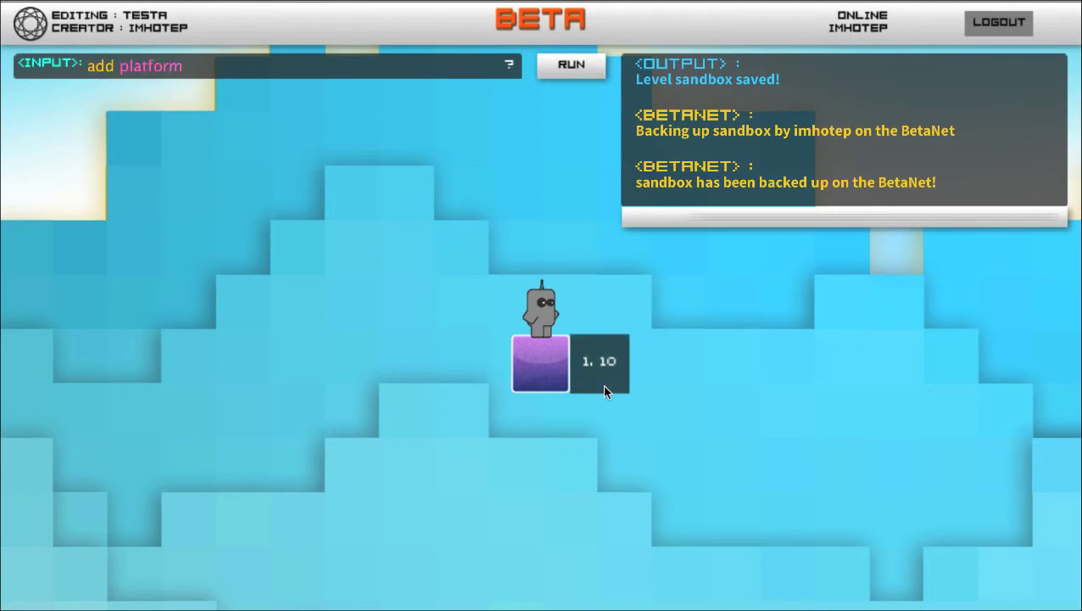
{"action": "type", "text": " x:1 y:10"}
{"action": "key", "text": "Return"}
{"action": "key", "text": "Escape"}
{"action": "key", "text": "Right"}
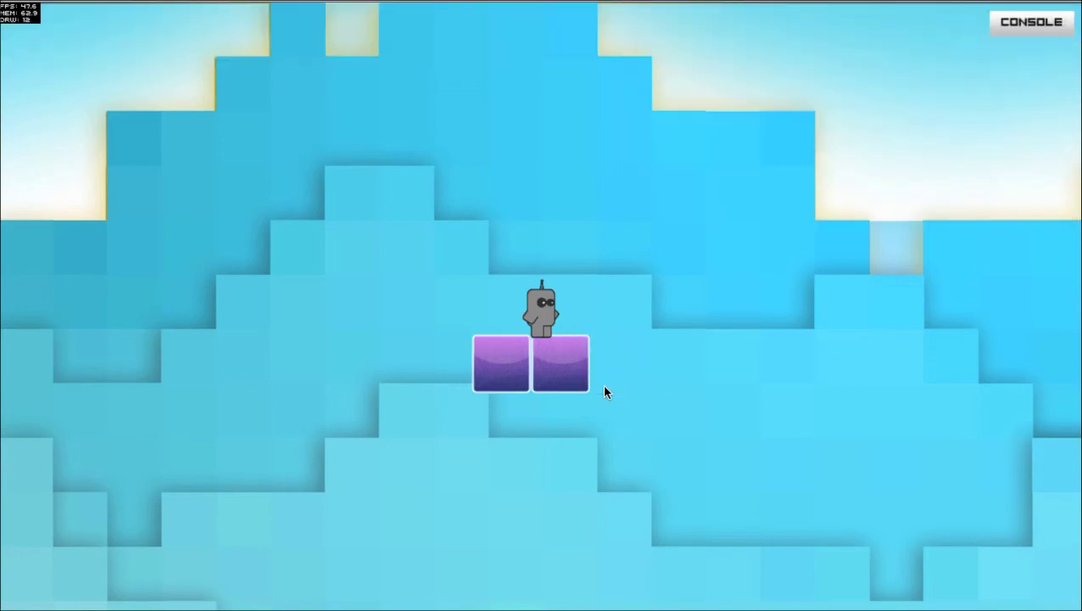
{"action": "key", "text": "Left"}
{"action": "key", "text": "Escape"}
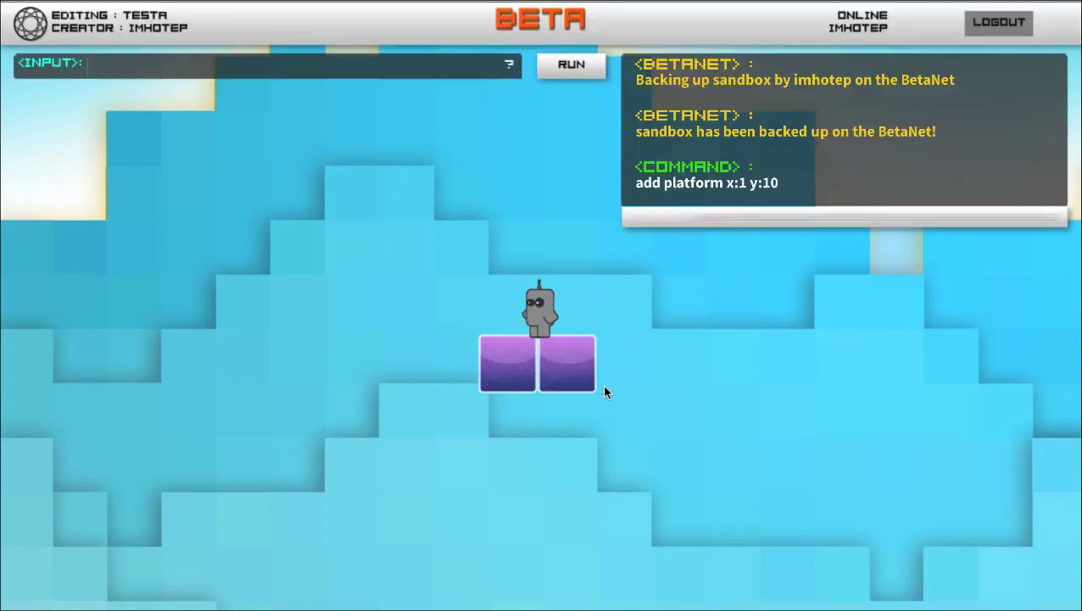
Save the level and play testa, walking the robot back and forth on the two platforms.
{"action": "type", "text": "level save"}
{"action": "key", "text": "Return"}
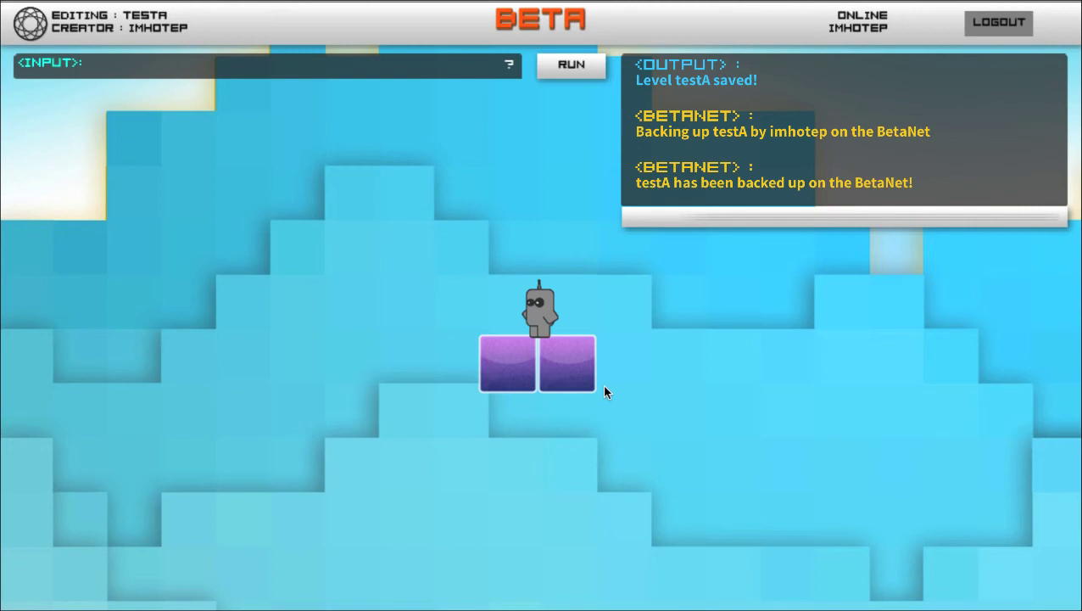
{"action": "type", "text": "level platy test"}
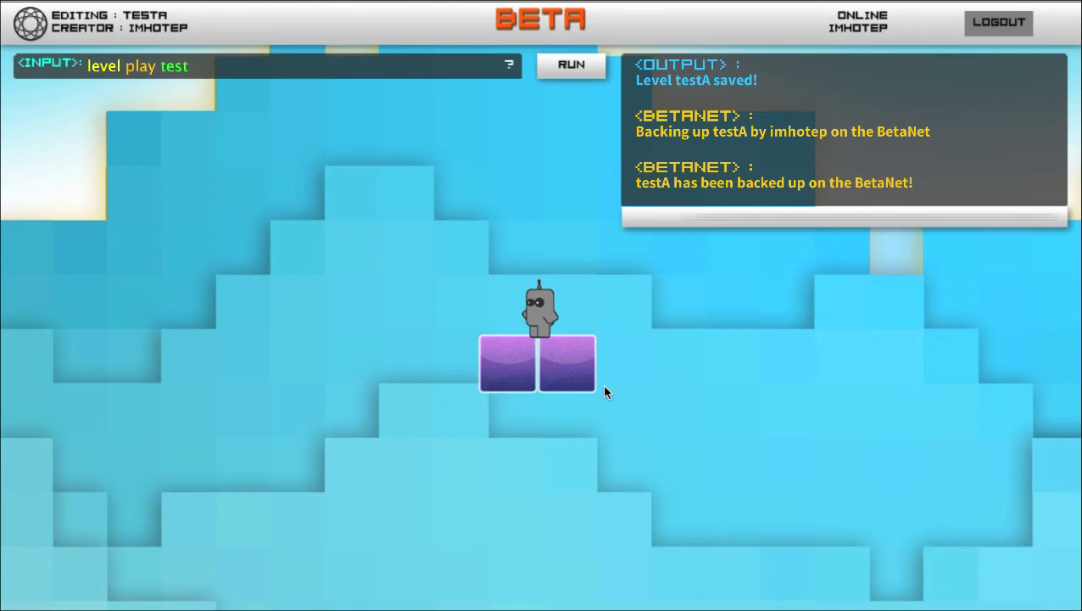
{"action": "type", "text": "a"}
{"action": "key", "text": "Return"}
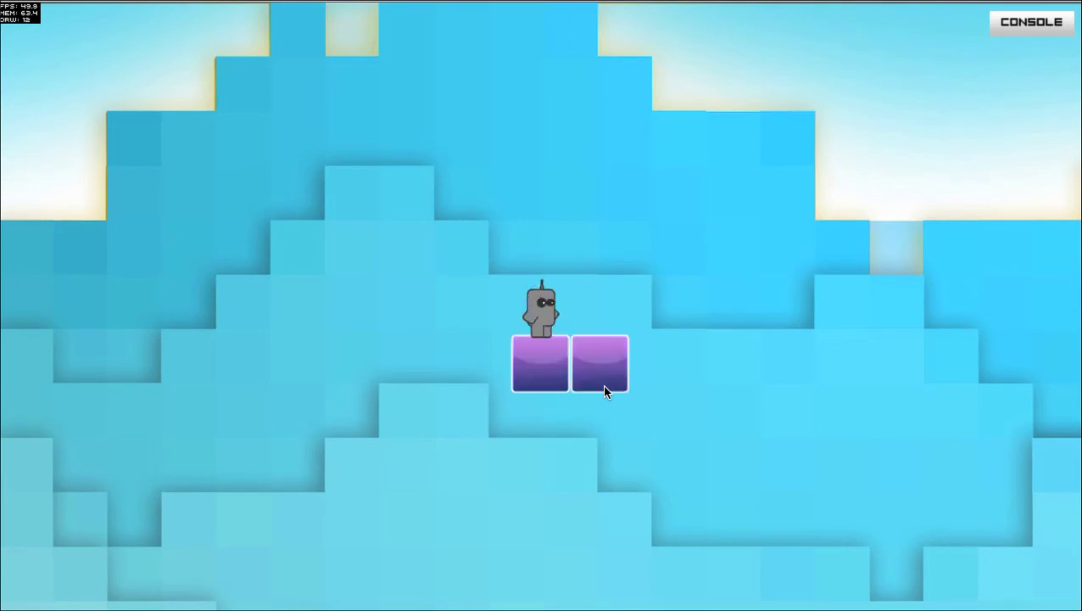
{"action": "key", "text": "Left"}
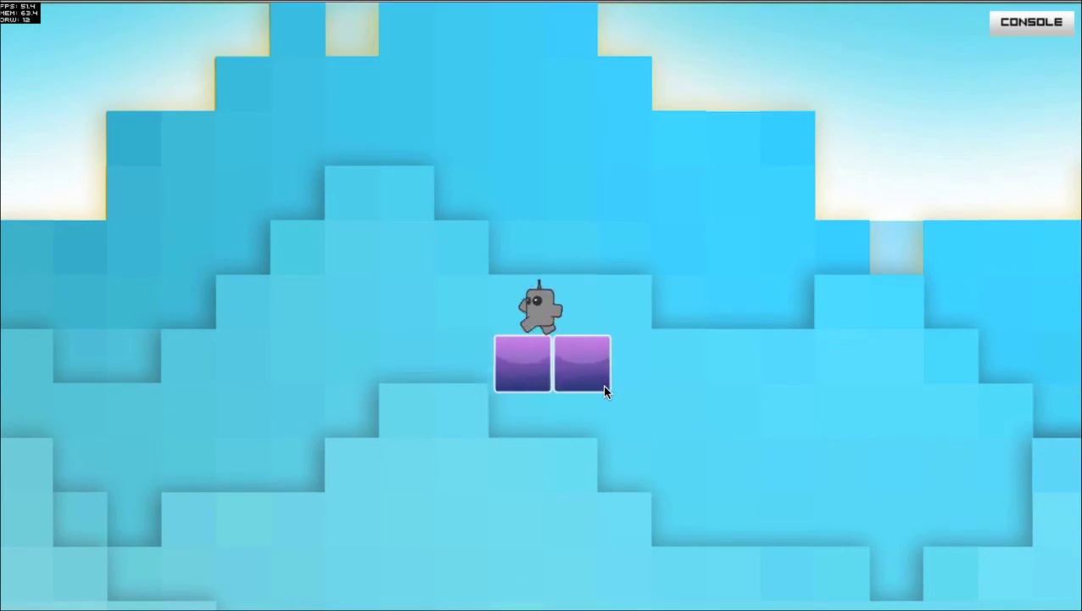
{"action": "key", "text": "Right"}
{"action": "key", "text": "Left"}
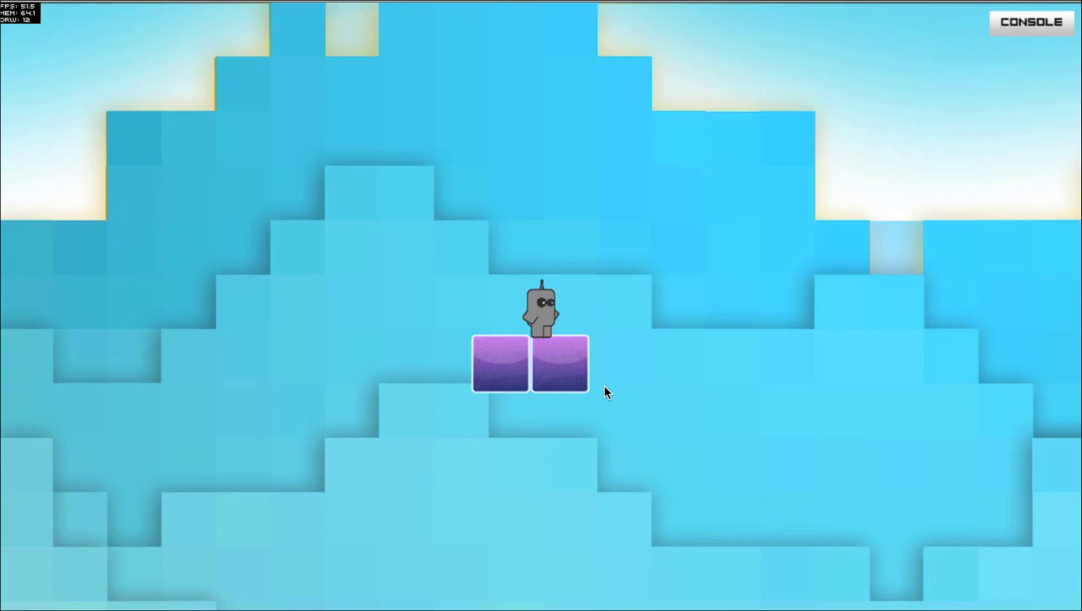
Reopen the level testa for editing.
{"action": "key", "text": "ctrl+s"}
{"action": "type", "text": "level"}
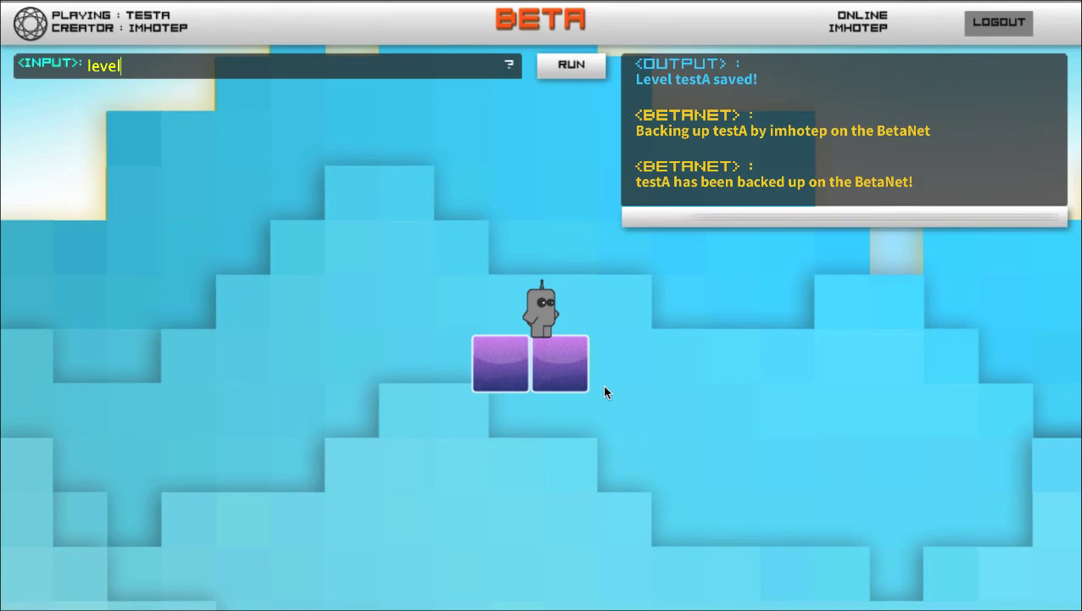
{"action": "type", "text": " edit testa"}
{"action": "key", "text": "Return"}
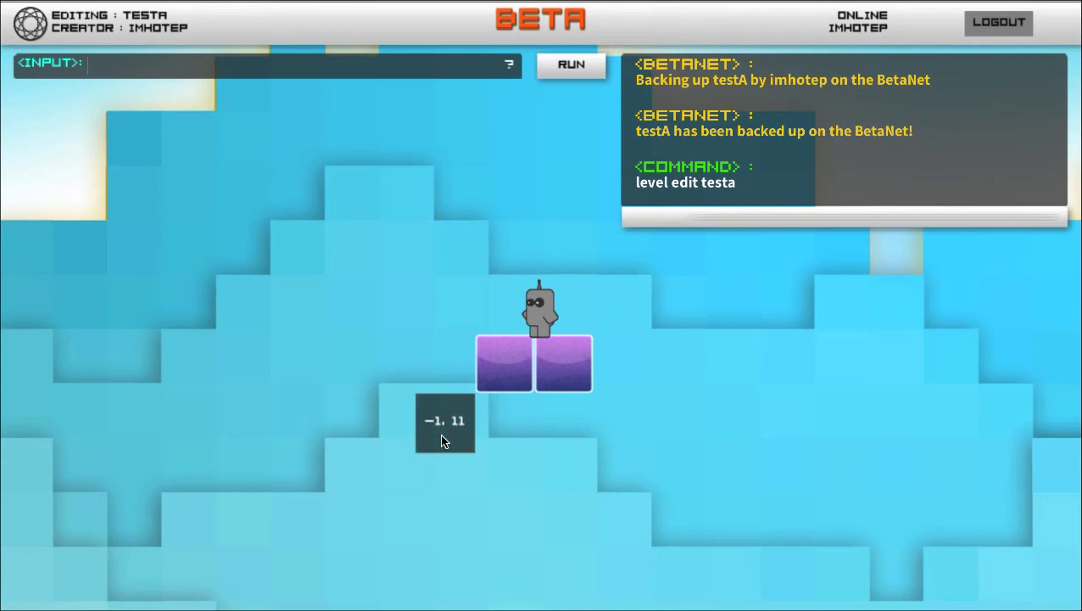
Add a spike at x:-1 y:10 beside the platforms.
{"action": "type", "text": "add platform"}
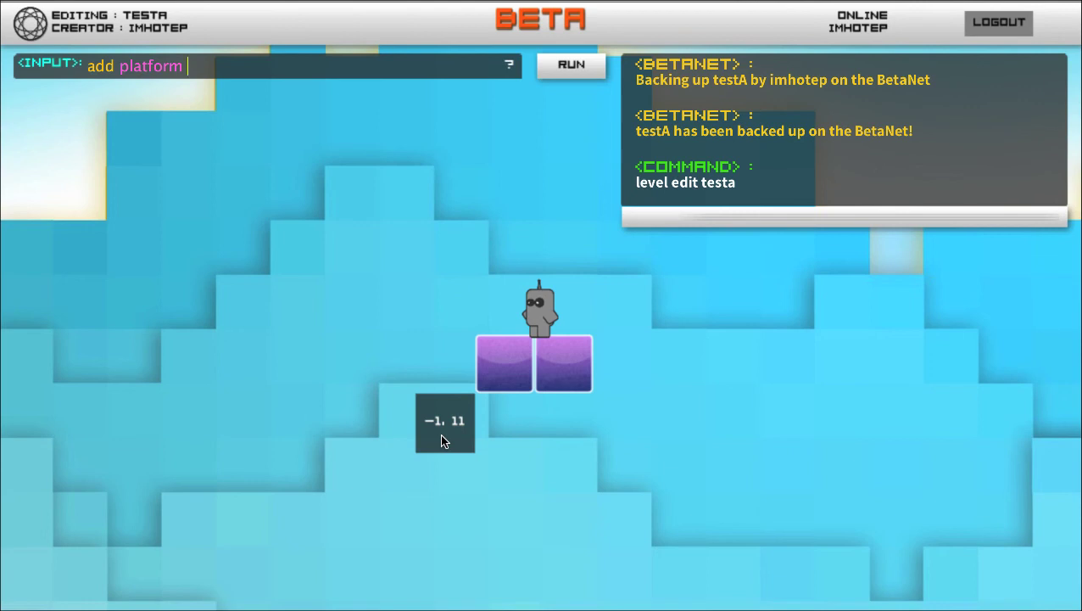
{"action": "key", "text": "BackSpace"}
{"action": "key", "text": "BackSpace"}
{"action": "key", "text": "BackSpace"}
{"action": "type", "text": "spike x"}
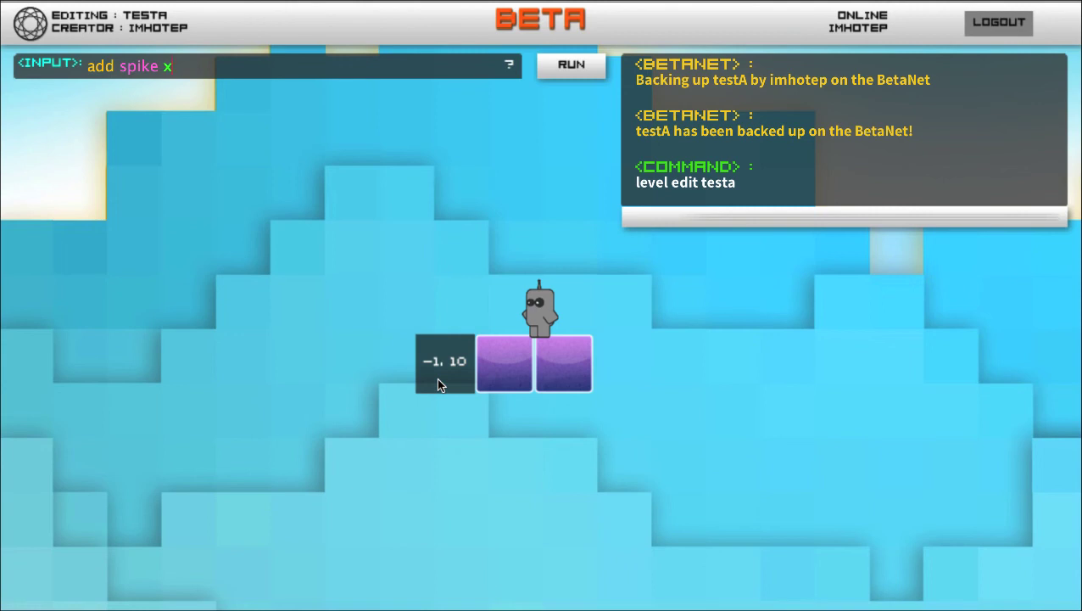
{"action": "type", "text": " -1 y:10"}
{"action": "key", "text": "Return"}
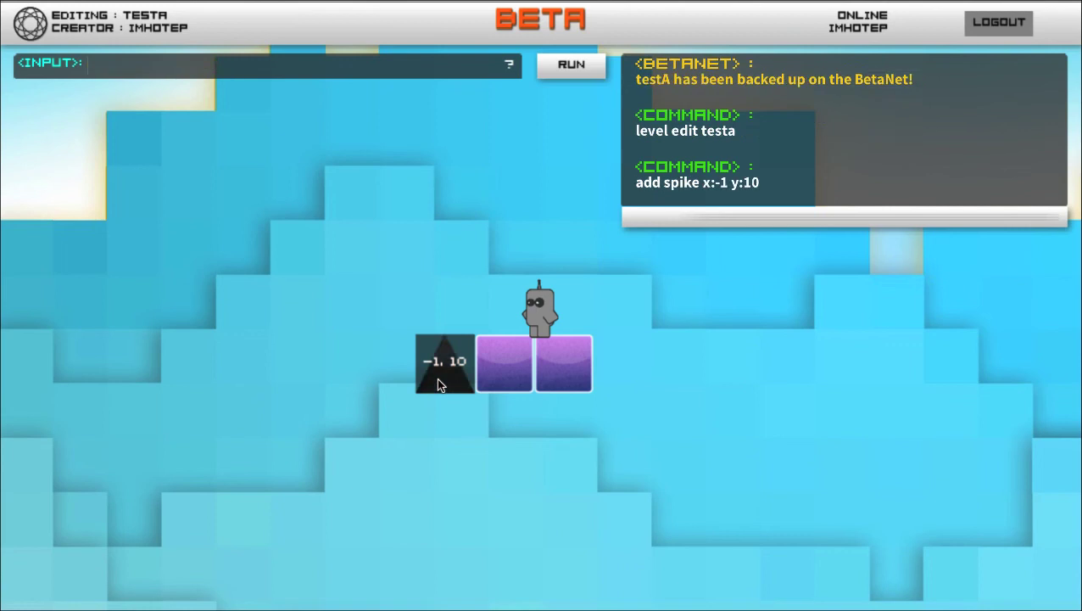
Test the spike side by walking the robot off the platforms, and respawn it with the spawn command after each fall.
{"action": "key", "text": "Left"}
{"action": "key", "text": "Left"}
{"action": "key", "text": "Left"}
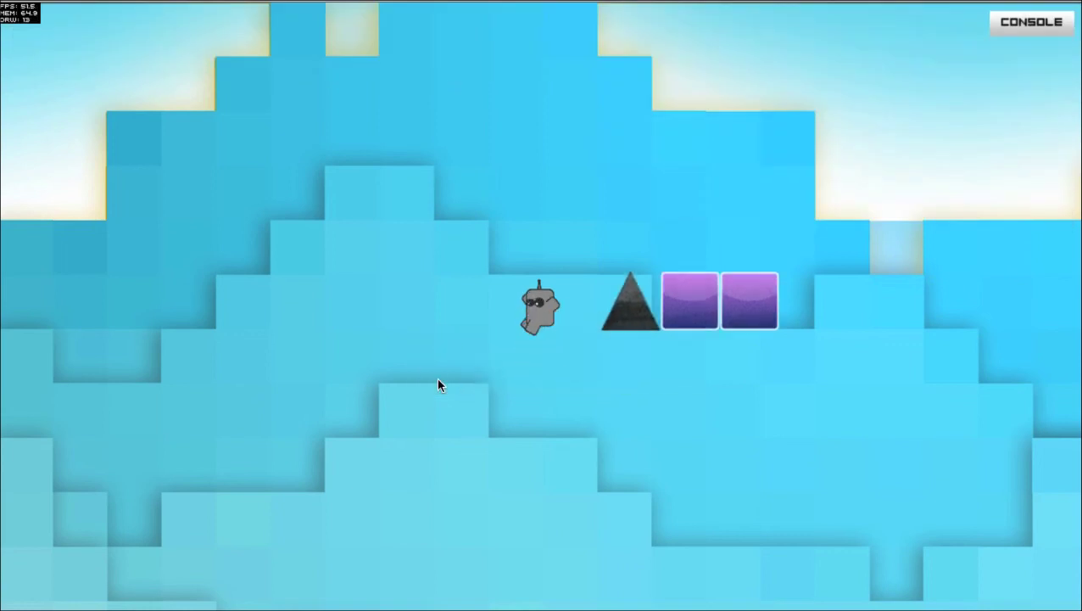
{"action": "key", "text": "Right"}
{"action": "key", "text": "Return"}
{"action": "type", "text": "spawn"}
{"action": "key", "text": "Return"}
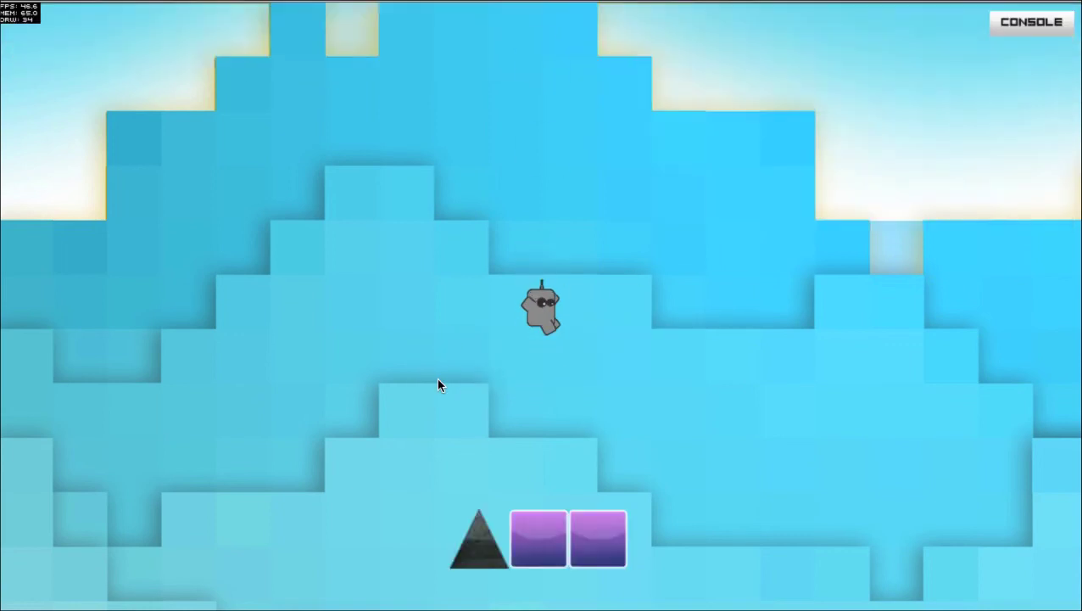
{"action": "key", "text": "Left"}
{"action": "key", "text": "Left"}
{"action": "key", "text": "Return"}
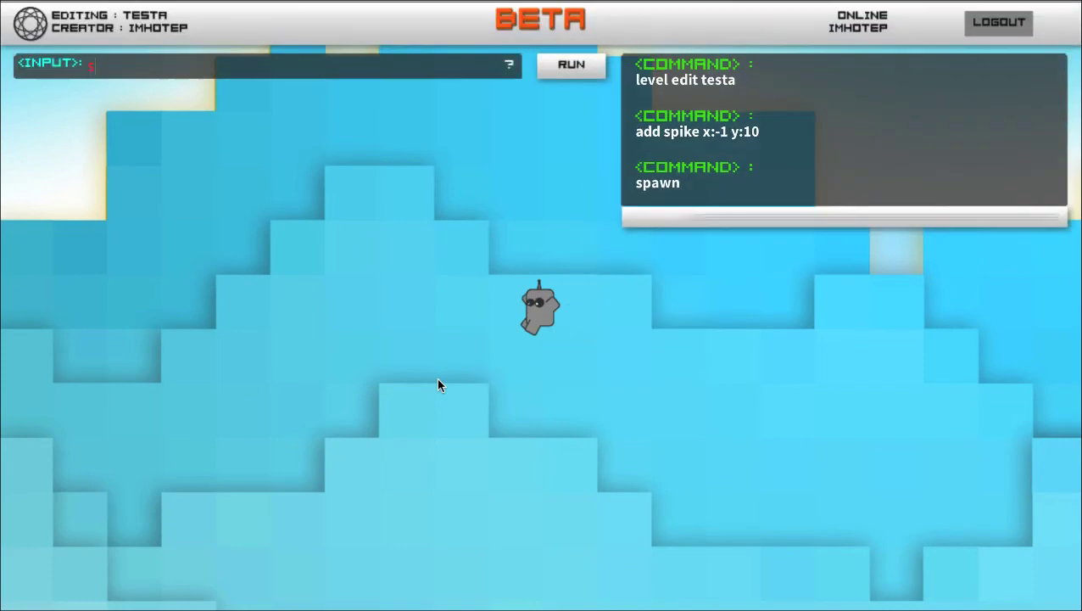
{"action": "key", "text": "Up"}
{"action": "key", "text": "grave"}
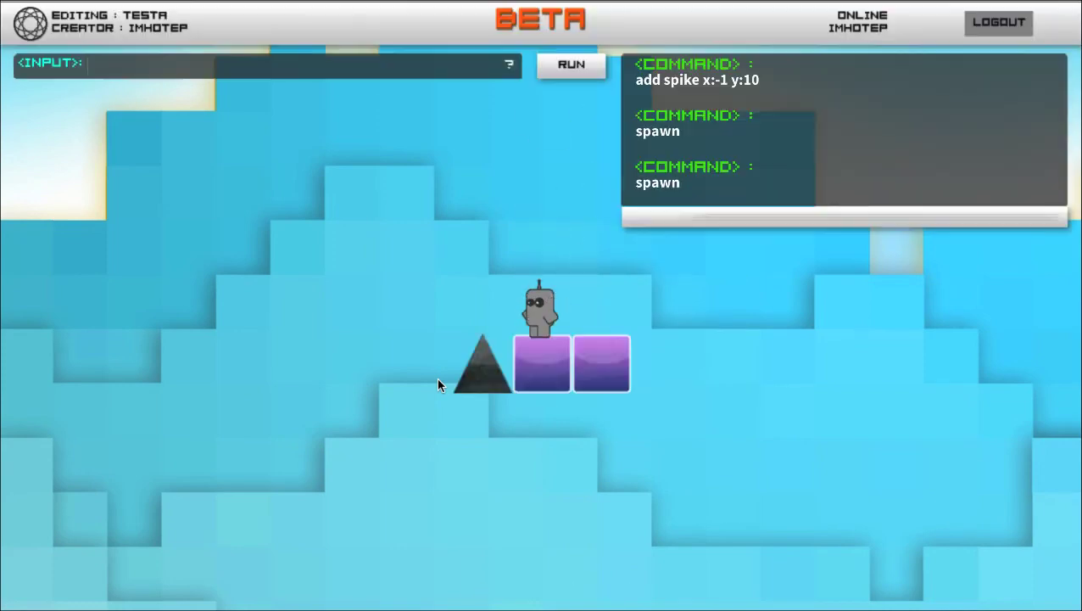
Save the level with its added spike and start playing testa.
{"action": "type", "text": "level save"}
{"action": "key", "text": "Return"}
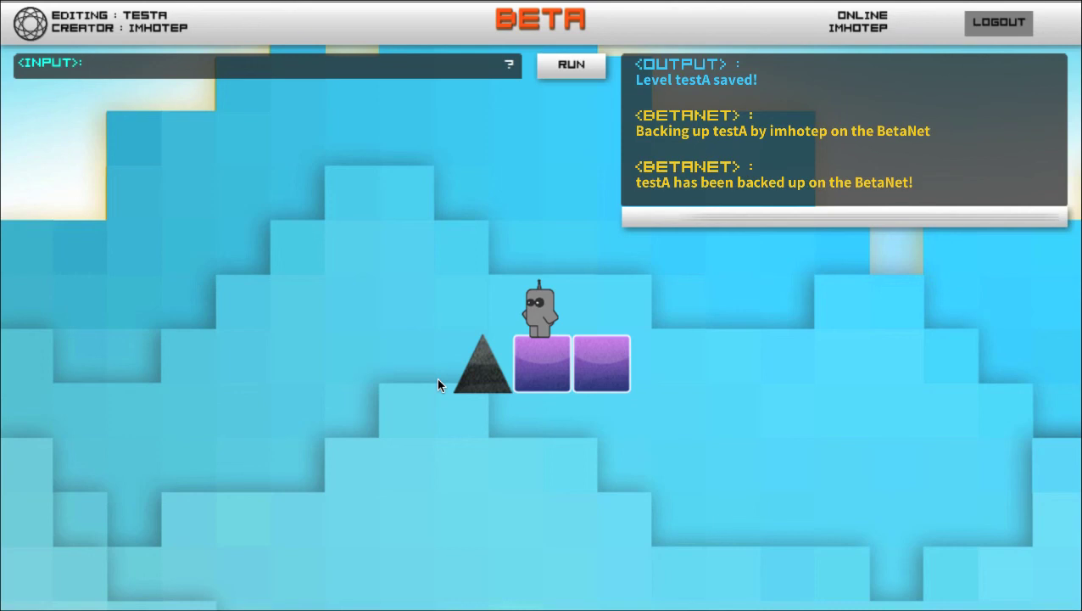
{"action": "type", "text": "level edit te"}
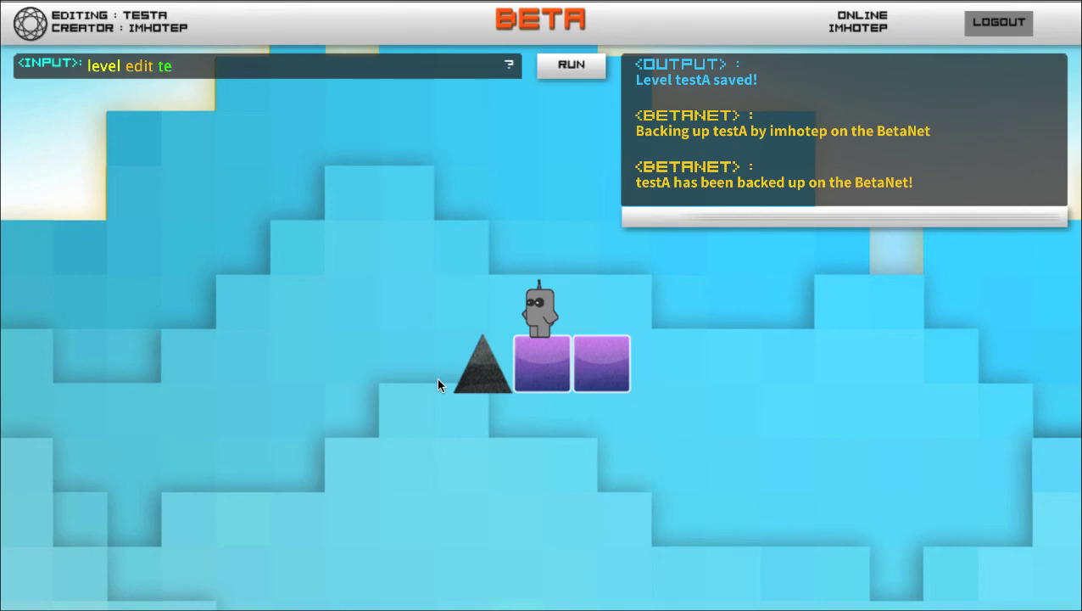
{"action": "type", "text": "sta"}
{"action": "key", "text": "Left"}
{"action": "key", "text": "Left"}
{"action": "key", "text": "Left"}
{"action": "key", "text": "Left"}
{"action": "key", "text": "Left"}
{"action": "key", "text": "Left"}
{"action": "key", "text": "BackSpace"}
{"action": "key", "text": "BackSpace"}
{"action": "key", "text": "BackSpace"}
{"action": "key", "text": "BackSpace"}
{"action": "type", "text": "play"}
{"action": "key", "text": "Return"}
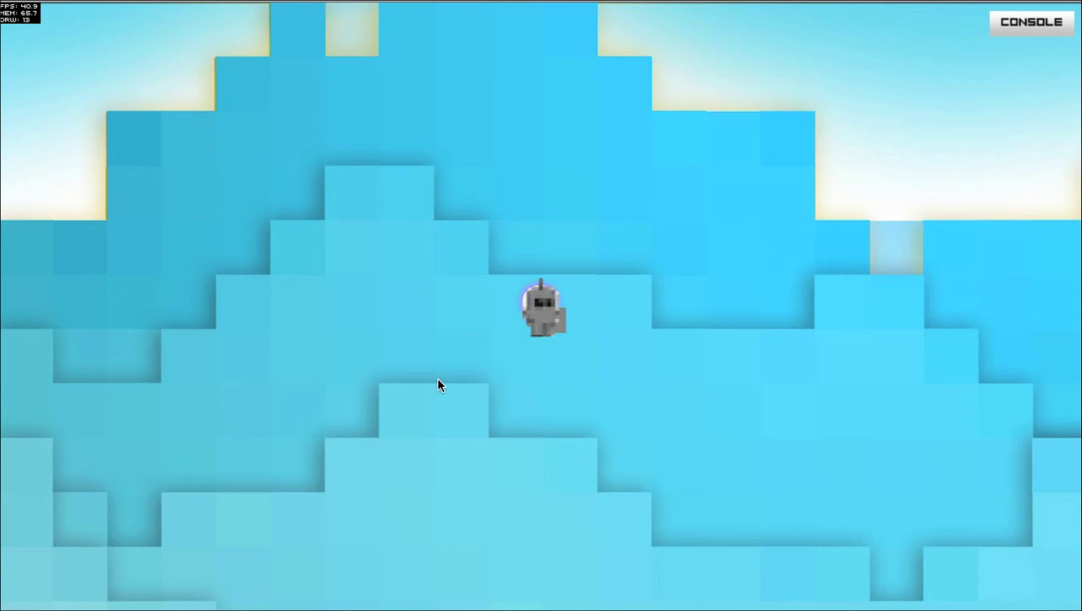
Walk the robot left and right on the platforms beside the spike, and return to the console.
{"action": "key", "text": "Left"}
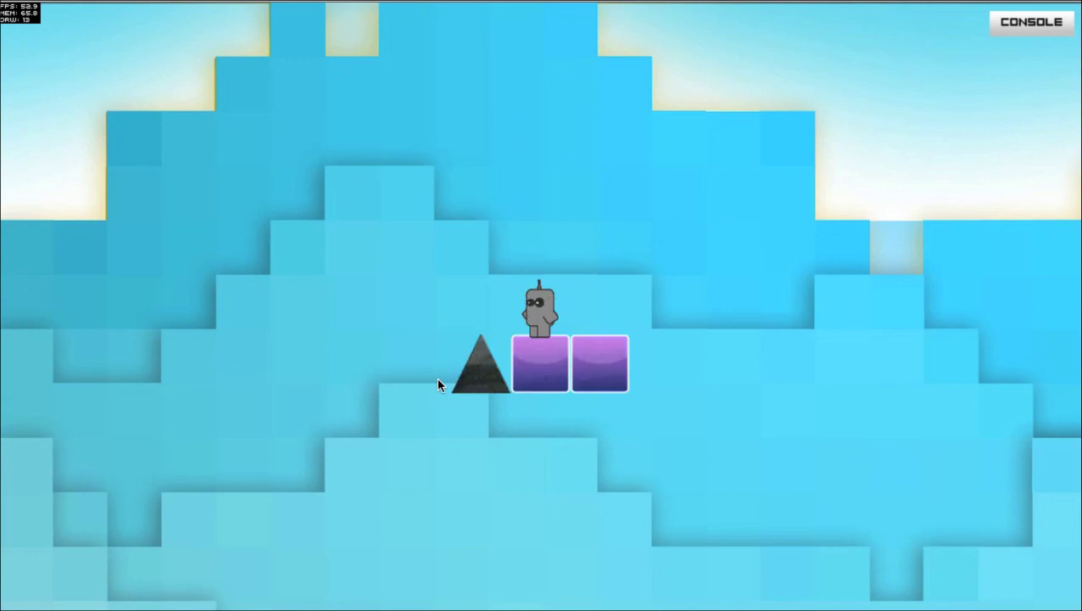
{"action": "key", "text": "Right"}
{"action": "key", "text": "Escape"}
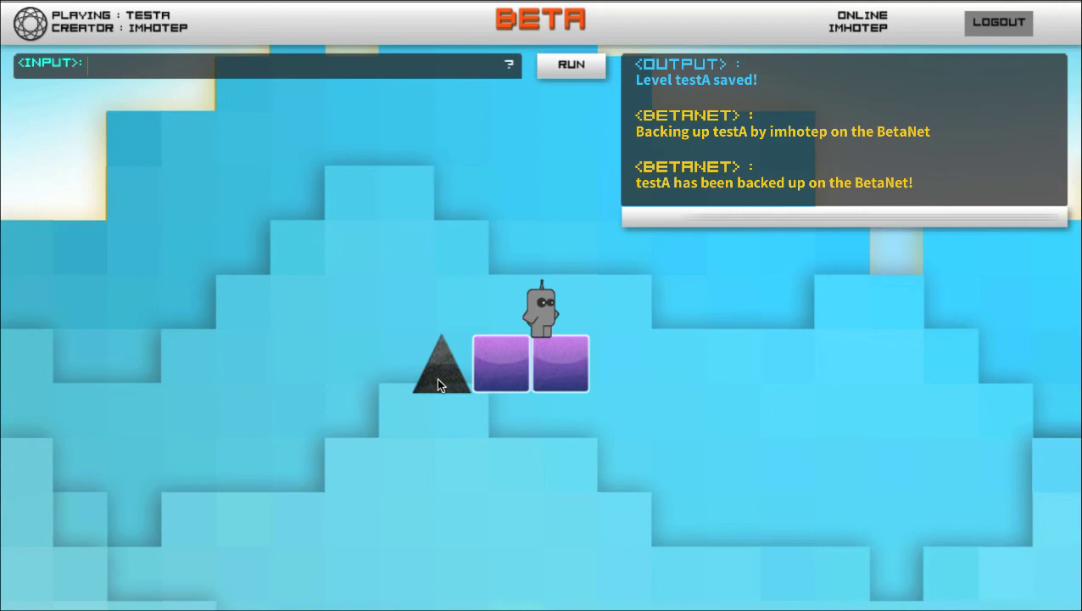
Create a new level named testb based on testa and walk the robot to the right.
{"action": "type", "text": "level create teste test"}
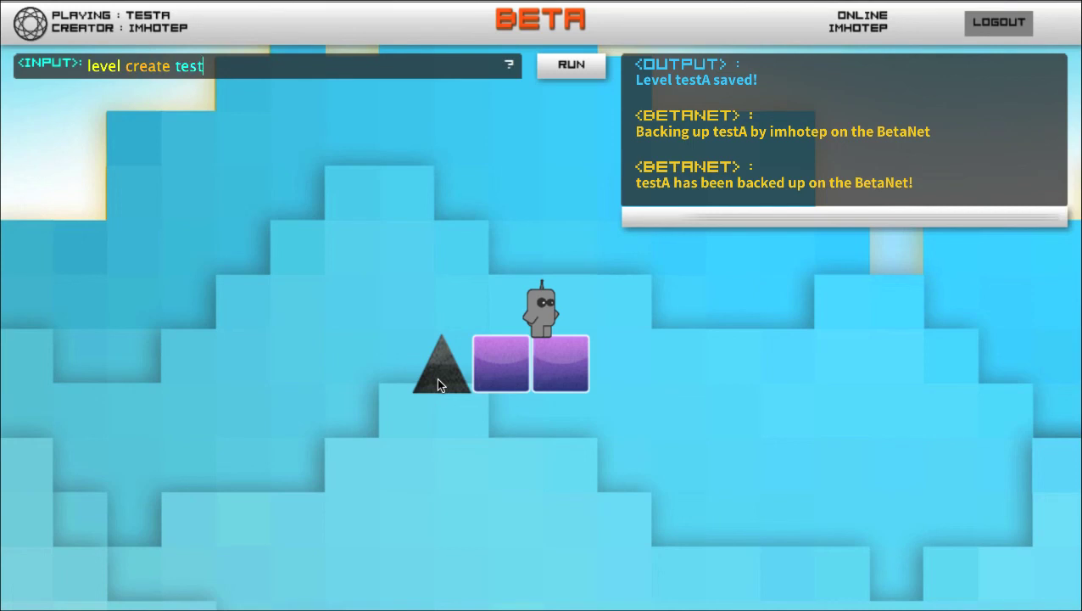
{"action": "type", "text": "b testa"}
{"action": "key", "text": "Return"}
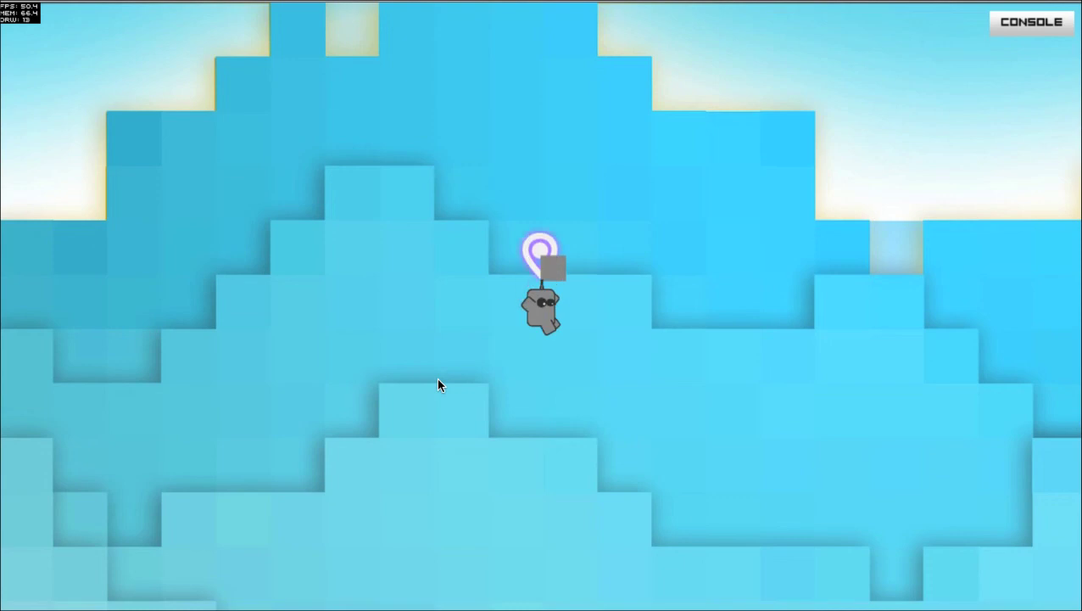
{"action": "key", "text": "Right"}
{"action": "key", "text": "Return"}
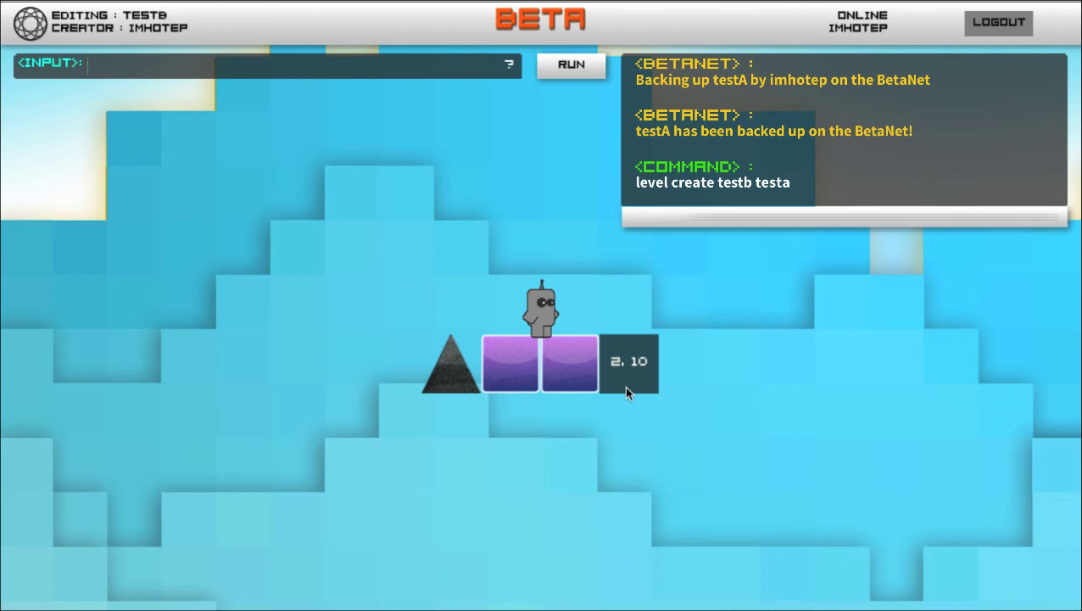
Add a spike at x:2 y:10 on the other end of the platforms and save the level.
{"action": "type", "text": "add spike x:2 y:1"}
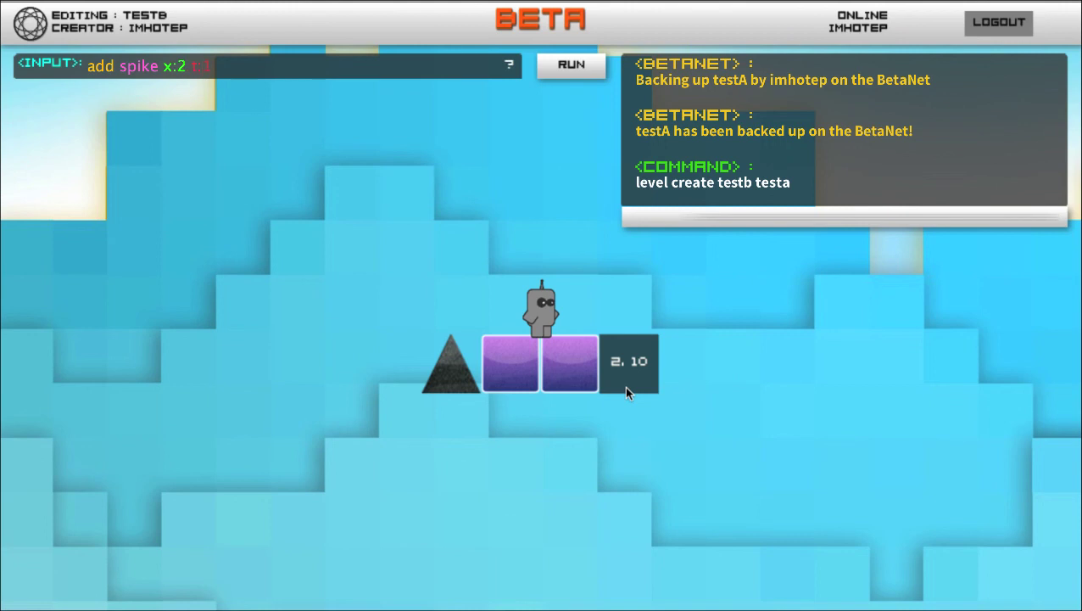
{"action": "type", "text": "0"}
{"action": "key", "text": "Return"}
{"action": "type", "text": "level save"}
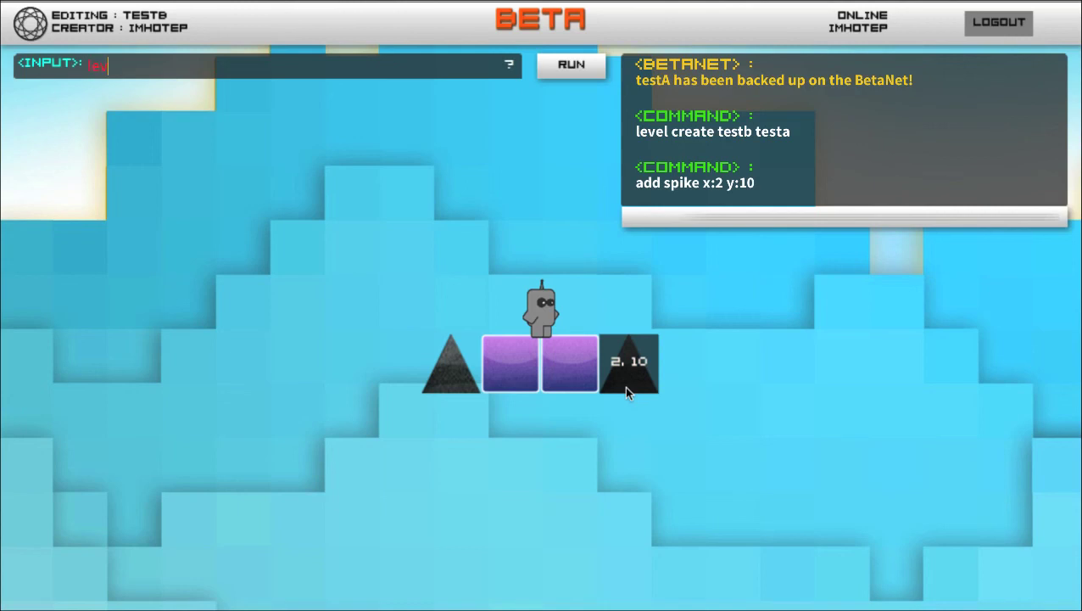
{"action": "key", "text": "Return"}
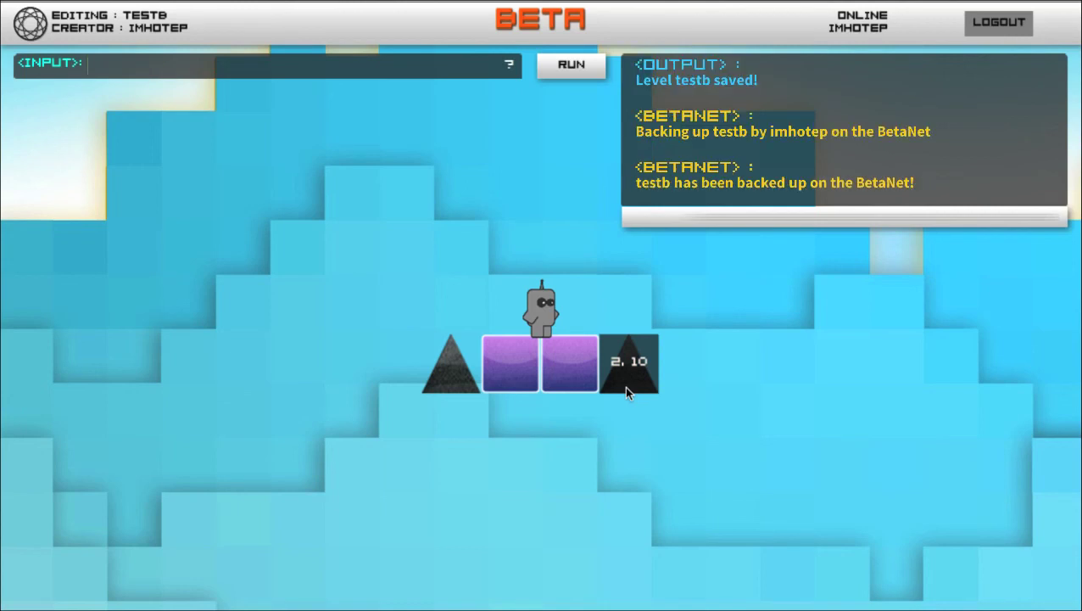
Load the level testa in play mode with the level play command.
{"action": "key", "text": "Tab"}
{"action": "key", "text": "Tab"}
{"action": "type", "text": "leve"}
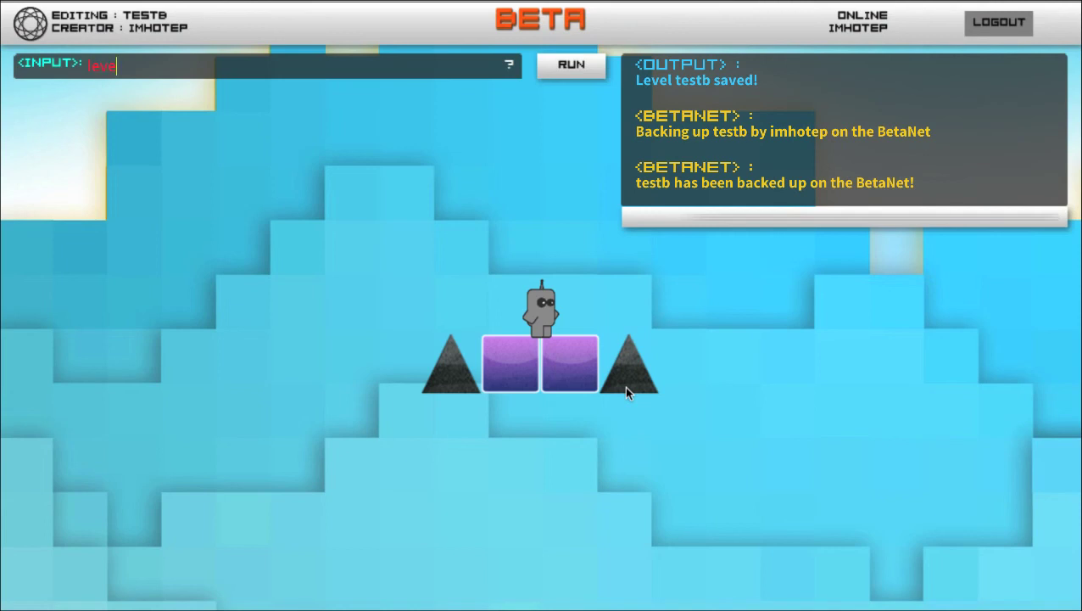
{"action": "type", "text": "l"}
{"action": "type", "text": " plat "}
{"action": "type", "text": "y test"}
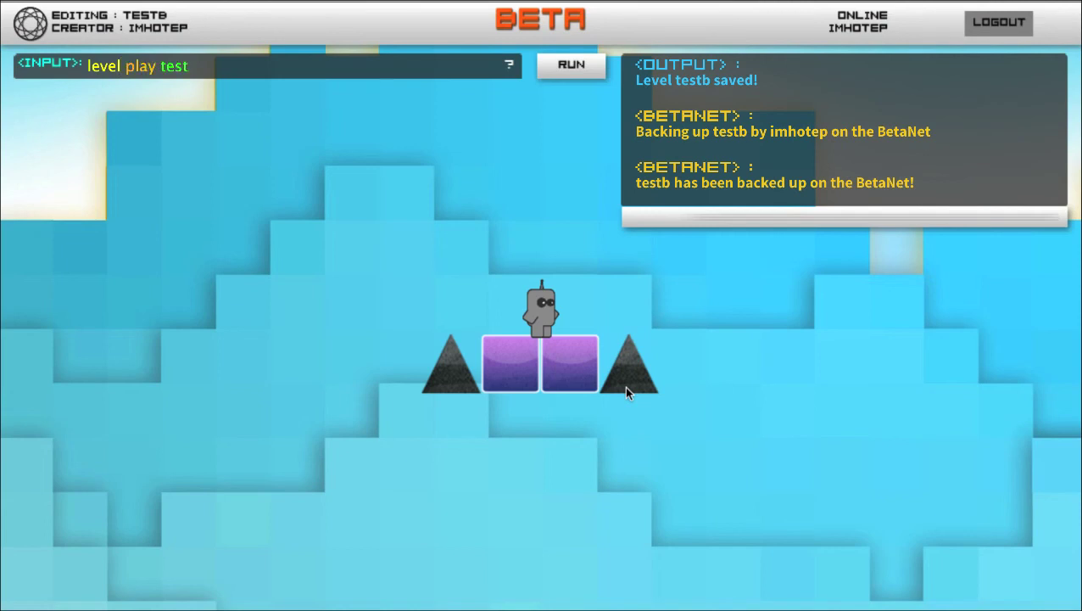
{"action": "type", "text": "a"}
{"action": "key", "text": "Return"}
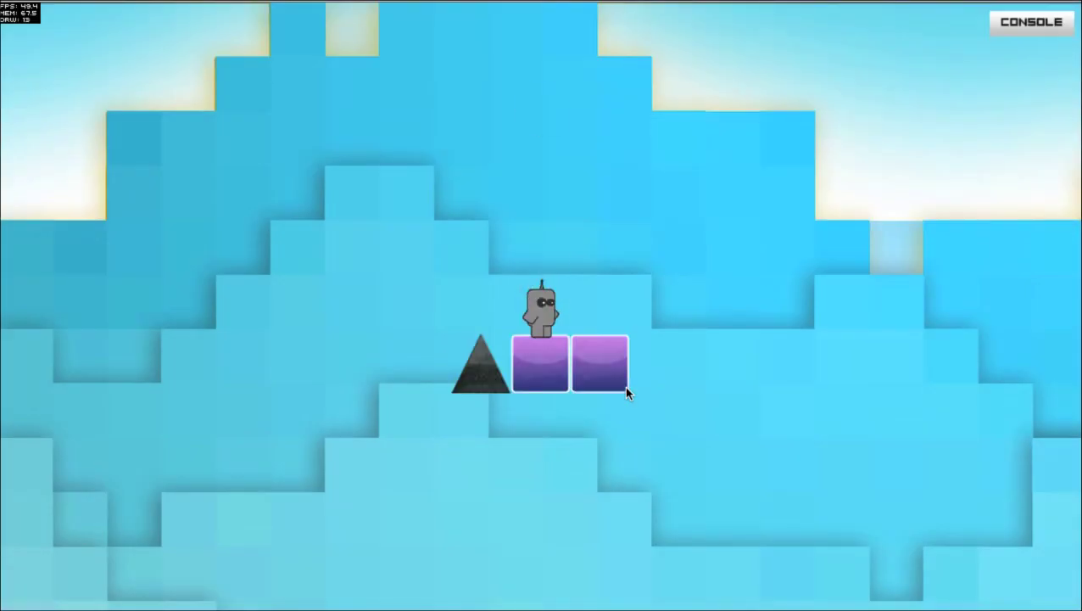
Switch to playing the level testb with the level play command.
{"action": "key", "text": "grave"}
{"action": "type", "text": "leve"}
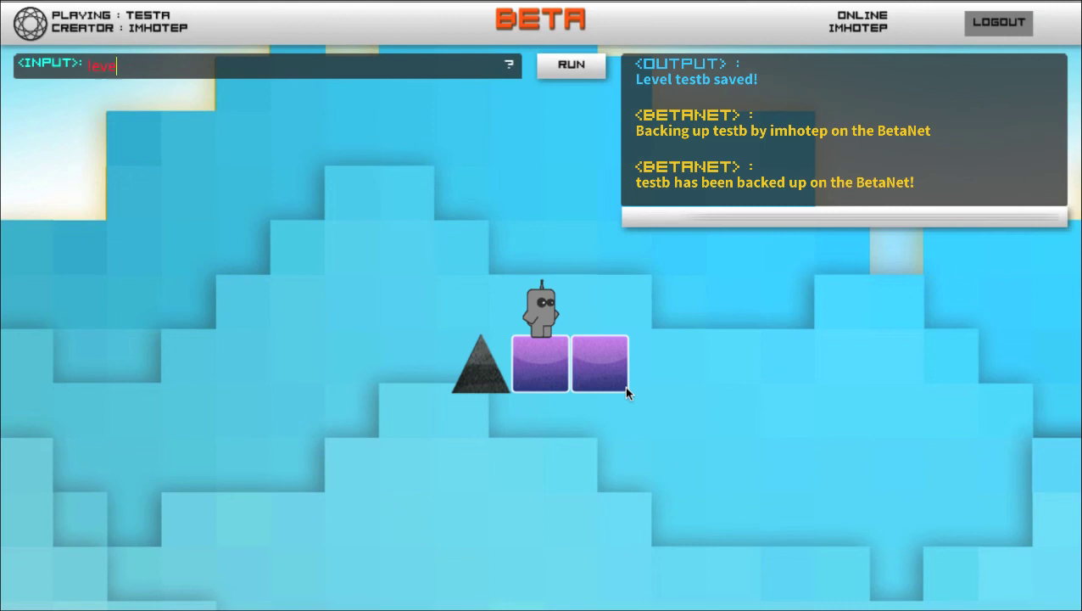
{"action": "type", "text": "l play test"}
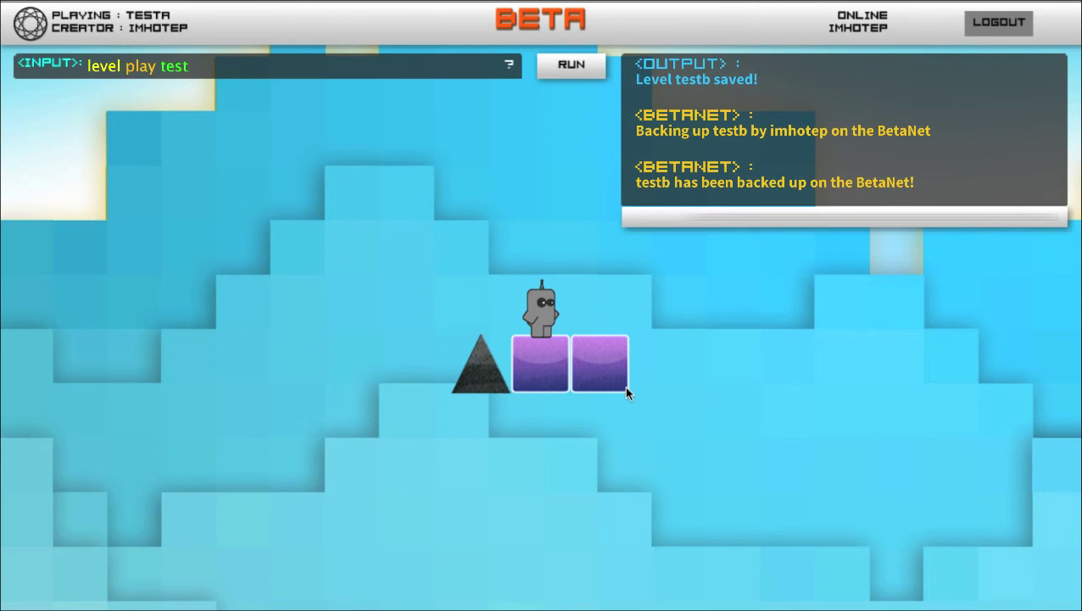
{"action": "type", "text": "b"}
{"action": "key", "text": "Return"}
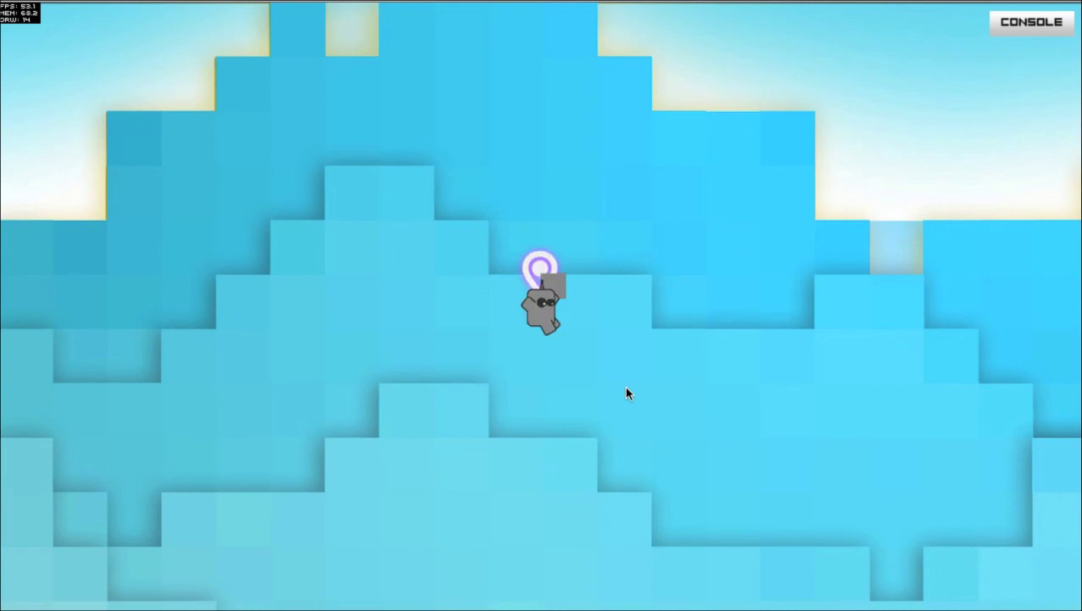
Return to the console and open testb for editing with the level edit command.
{"action": "key", "text": "Escape"}
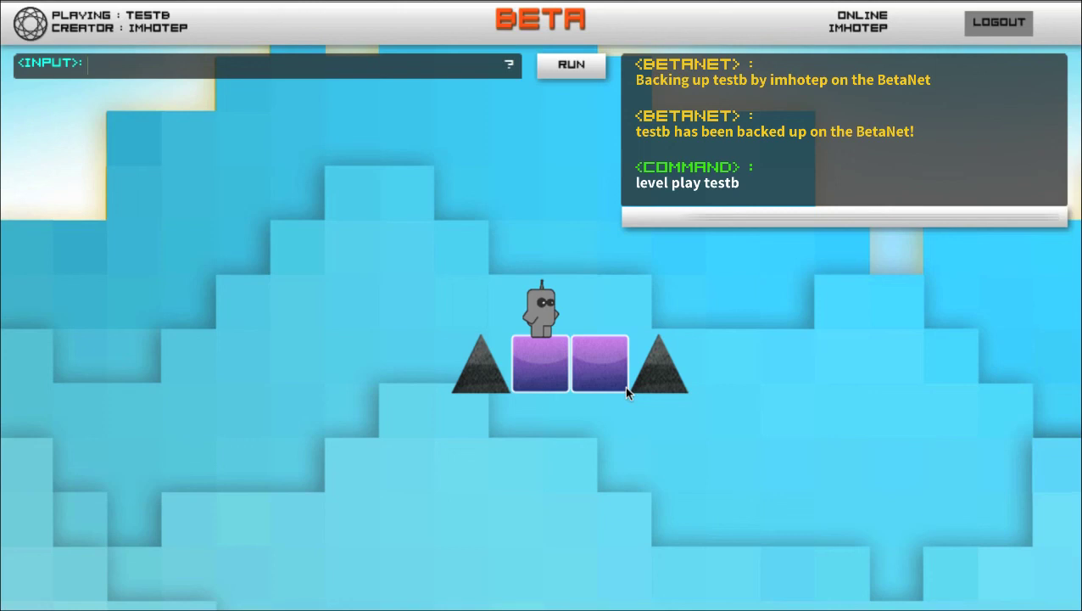
{"action": "type", "text": "level"}
{"action": "type", "text": " edit te"}
{"action": "type", "text": "st"}
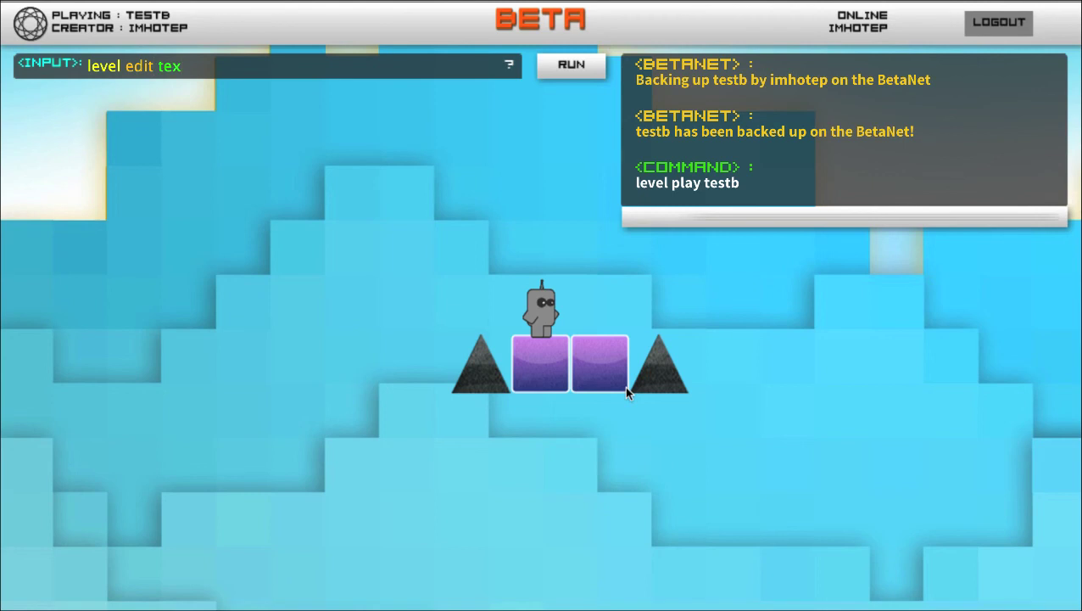
{"action": "type", "text": "b"}
{"action": "key", "text": "Return"}
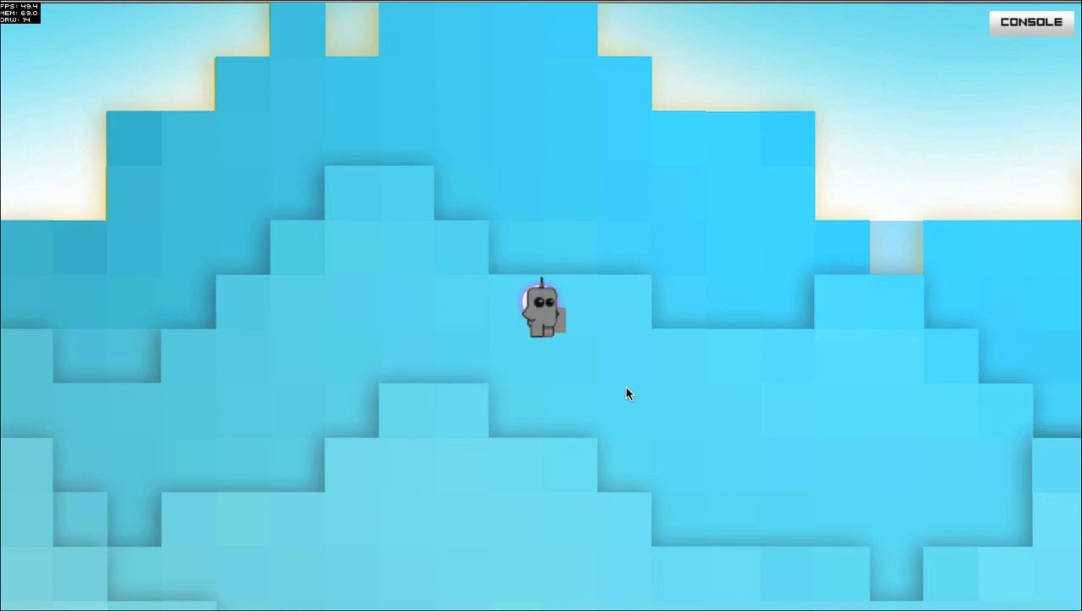
Set the privacy of testb to public in the console and save the level.
{"action": "key", "text": "Return"}
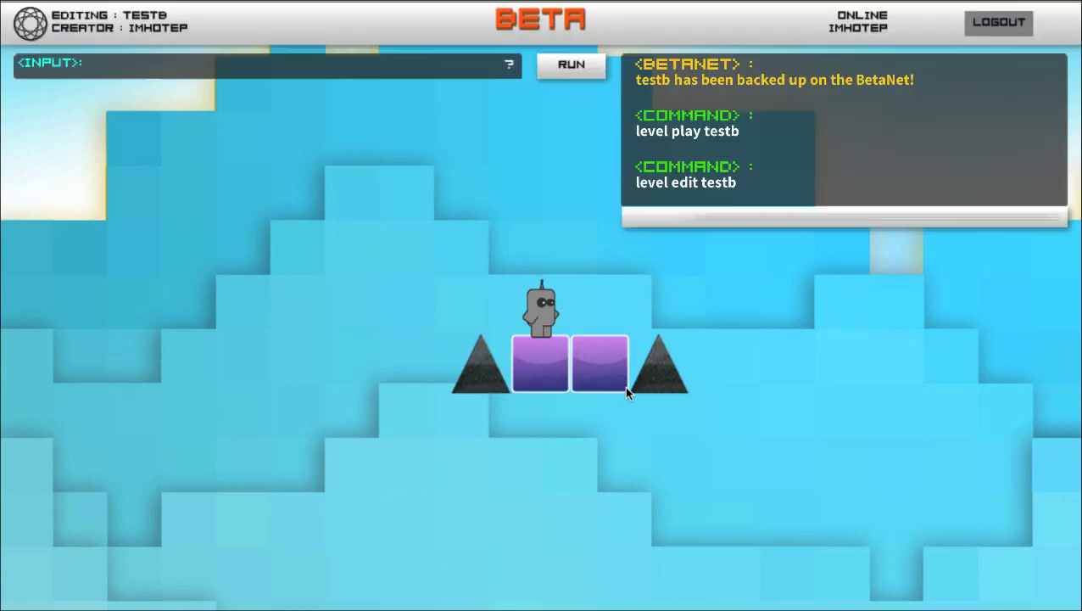
{"action": "type", "text": "level set privacy"}
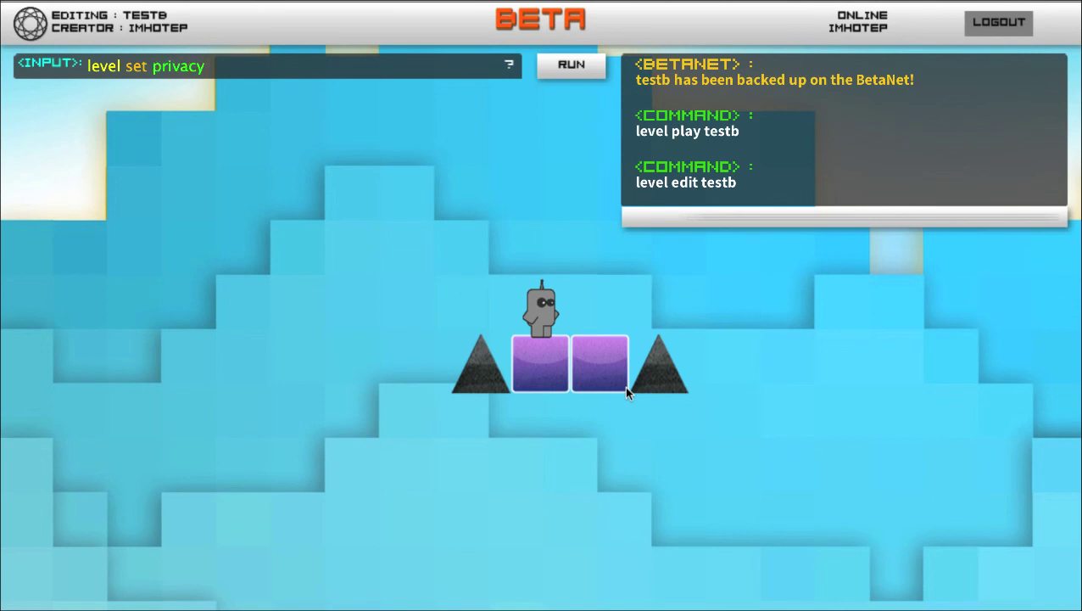
{"action": "type", "text": " public"}
{"action": "key", "text": "Return"}
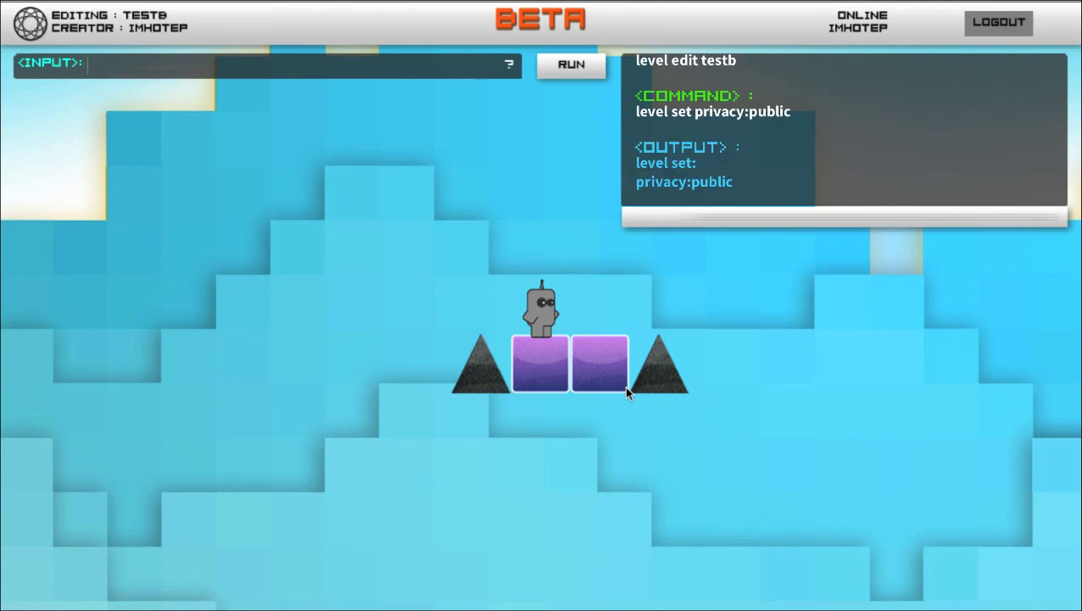
{"action": "type", "text": "level save"}
{"action": "key", "text": "Return"}
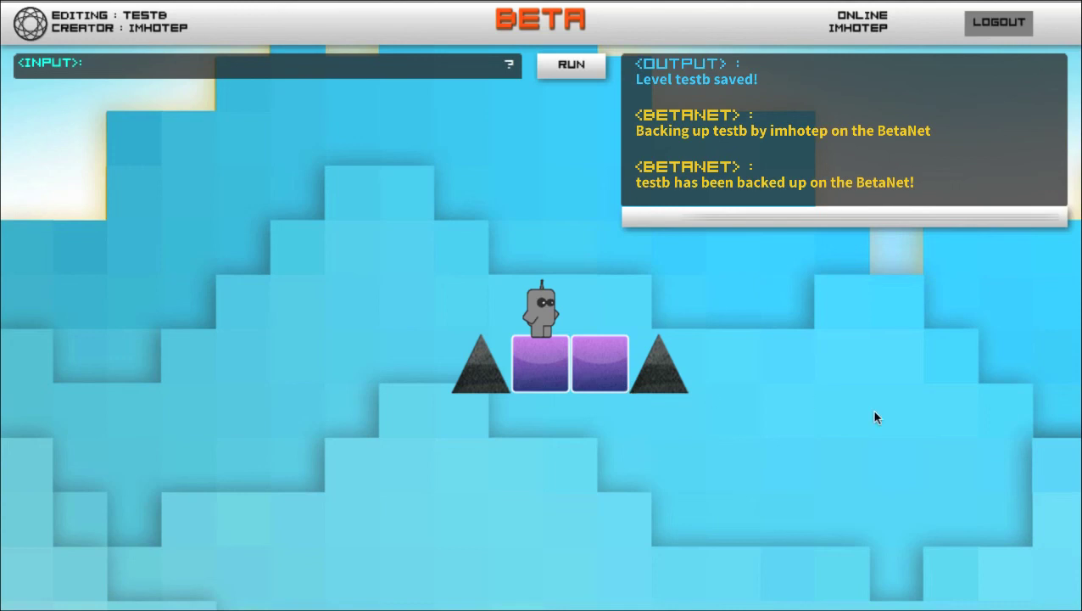
Enlarge the console output area and list the levels with the level list command.
{"action": "left_click", "coordinate": [843, 218]}
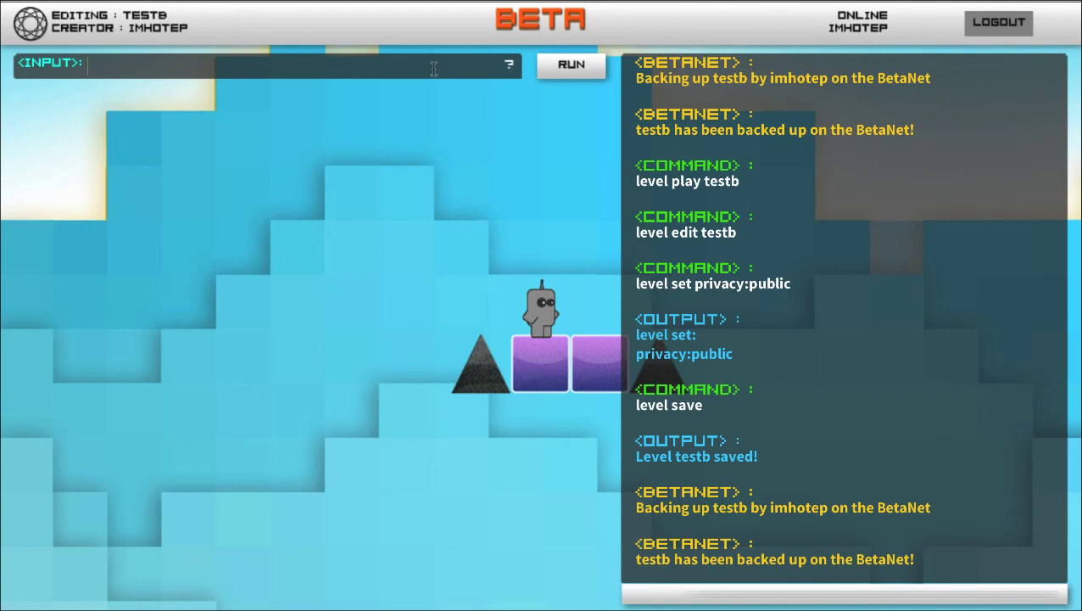
{"action": "type", "text": "level list"}
{"action": "key", "text": "Return"}
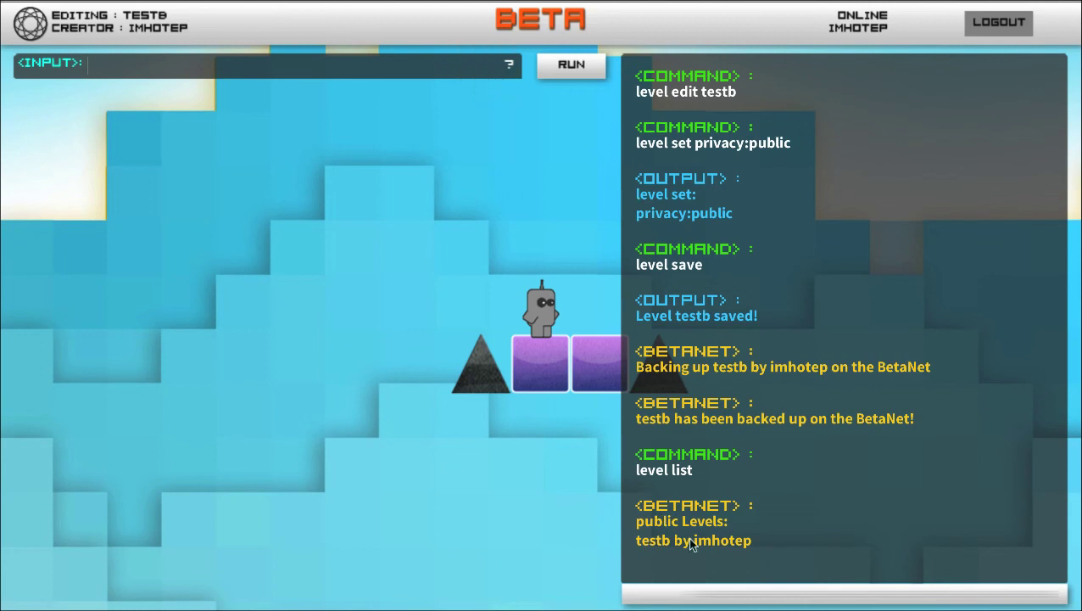